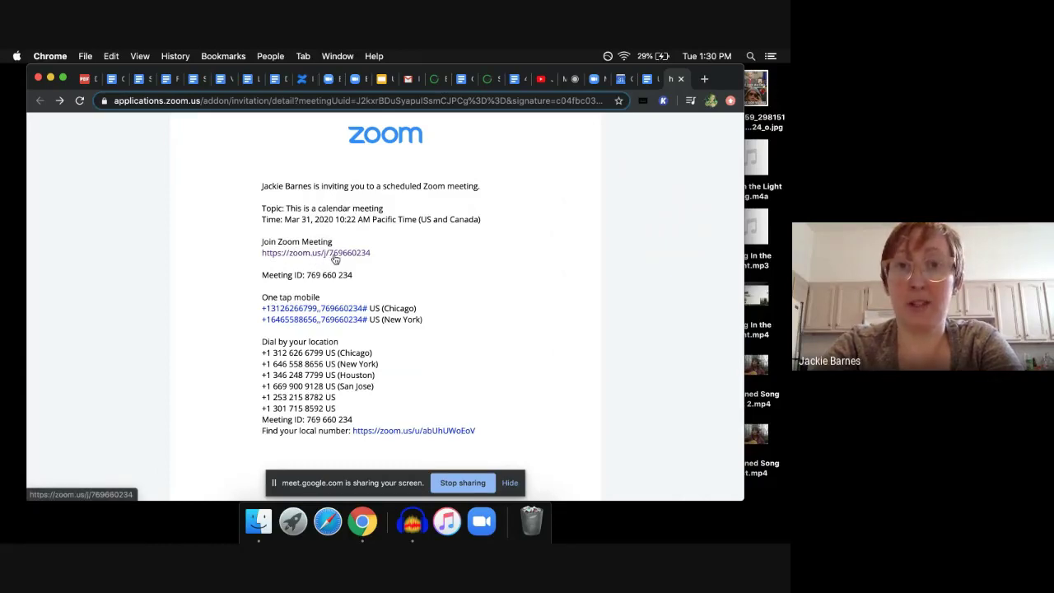
Open the meeting link from the Using Zoom and Meet document, decline launching the app, and download the Zoom installer
{"action": "left_click", "coordinate": [649, 80]}
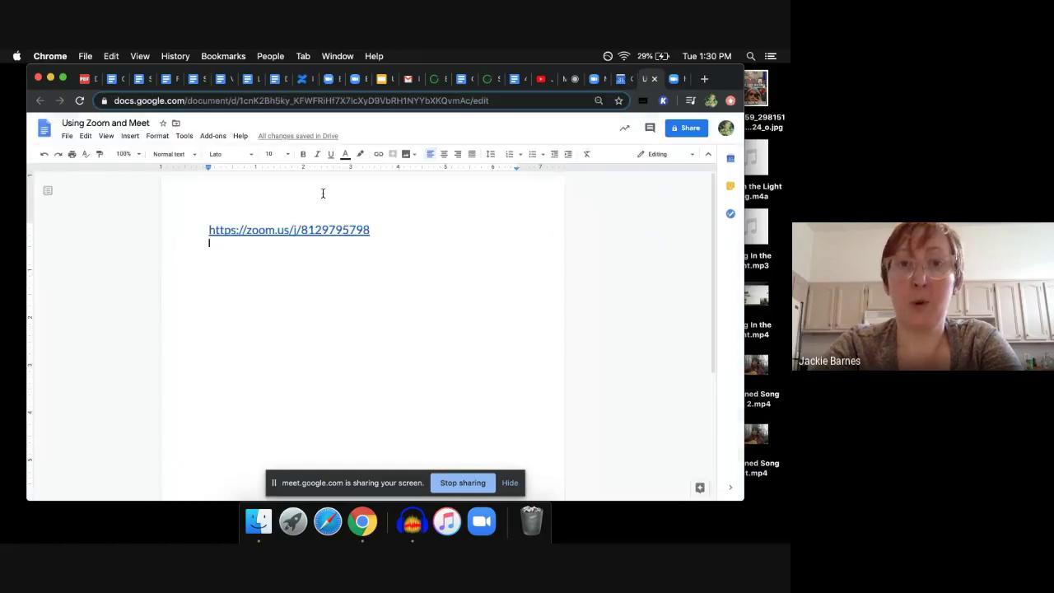
{"action": "left_click", "coordinate": [279, 230]}
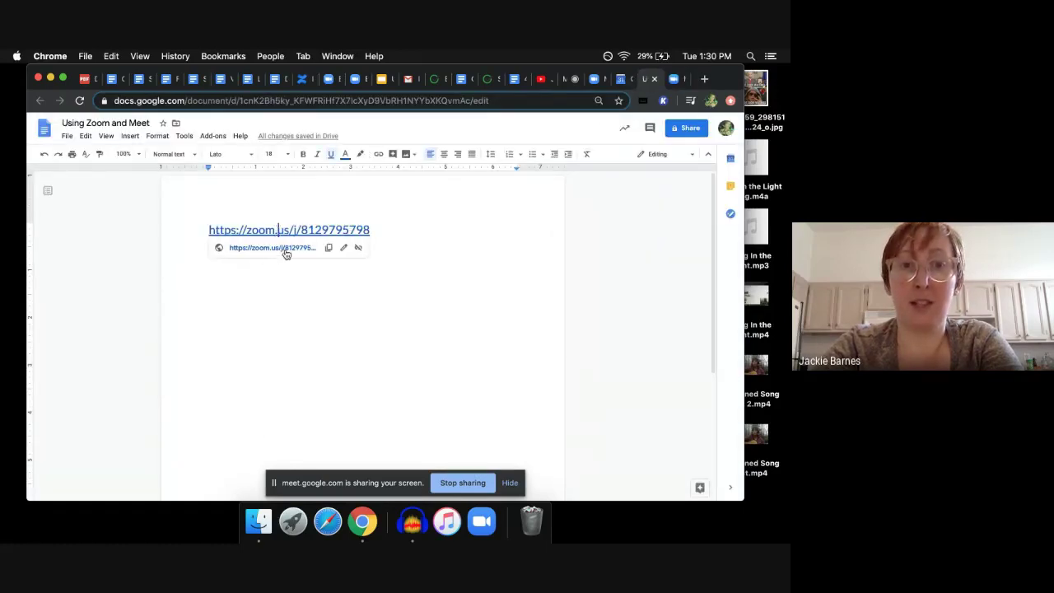
{"action": "left_click", "coordinate": [288, 251]}
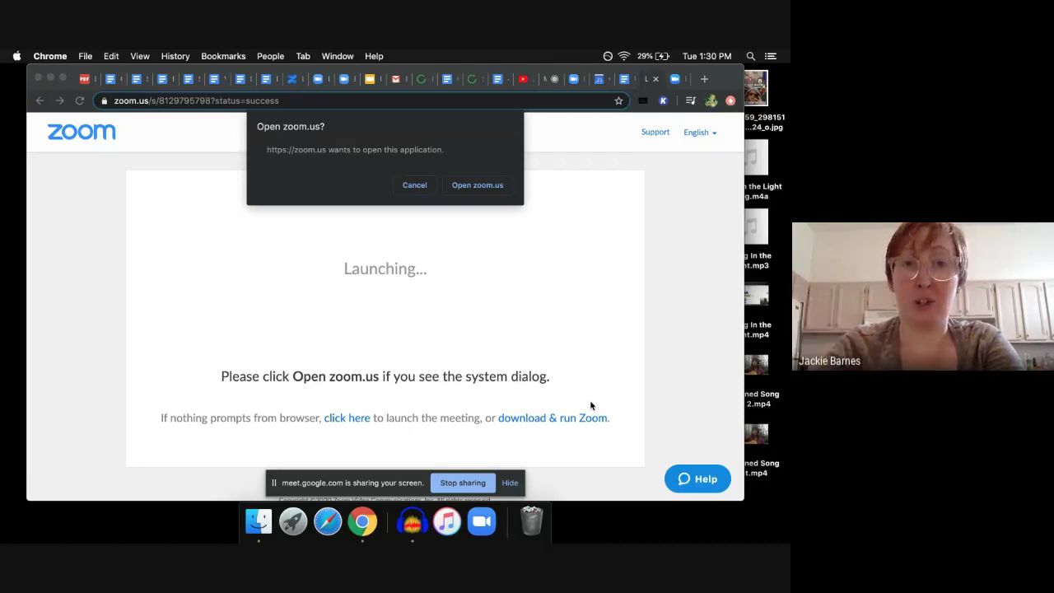
{"action": "left_click", "coordinate": [408, 189]}
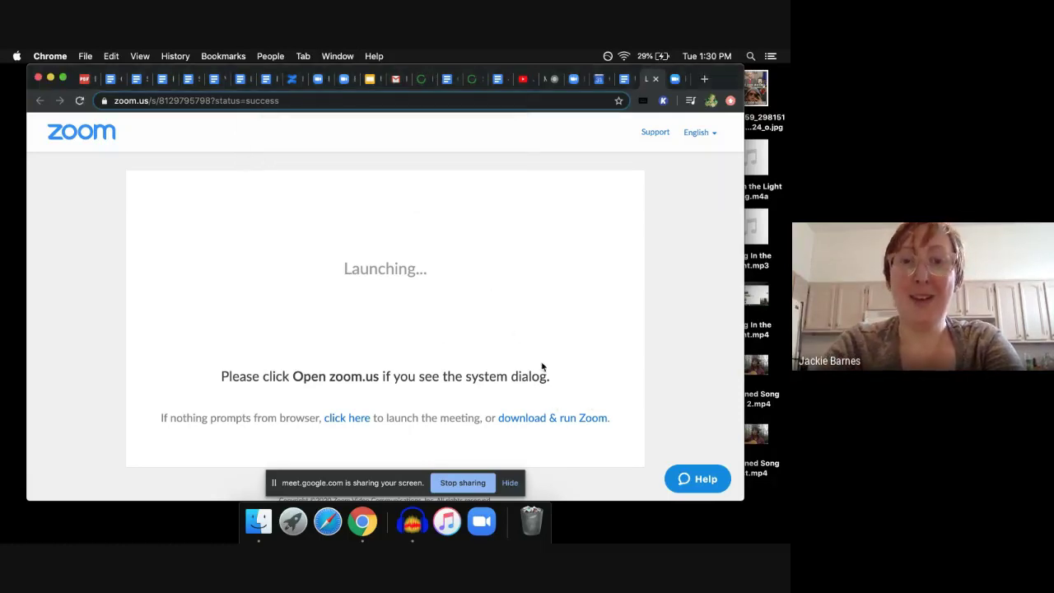
{"action": "left_click", "coordinate": [555, 420]}
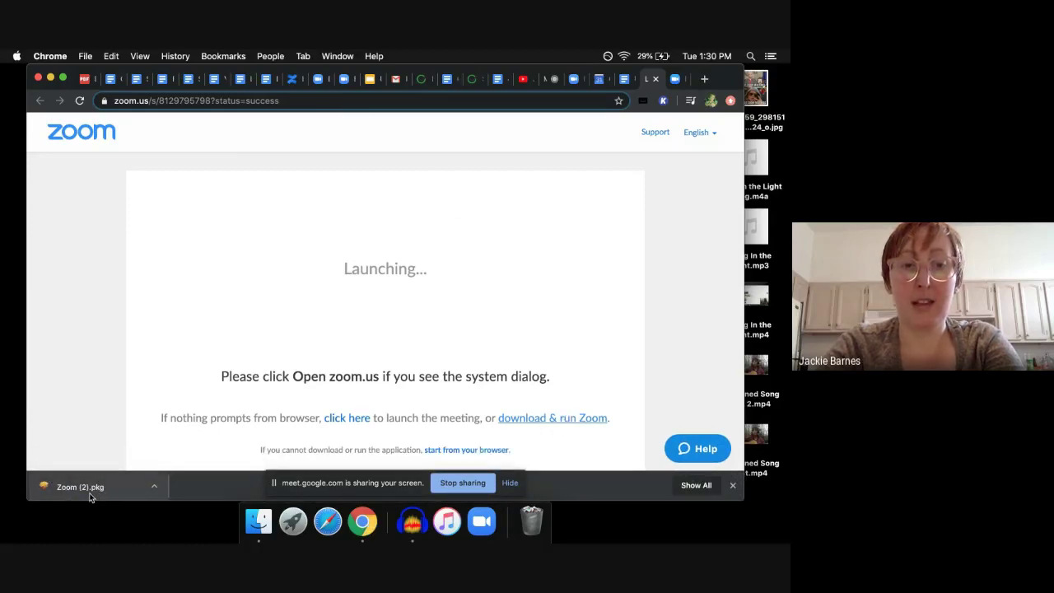
Run the downloaded Zoom (2).pkg installer and allow its installation check
{"action": "left_click", "coordinate": [89, 492]}
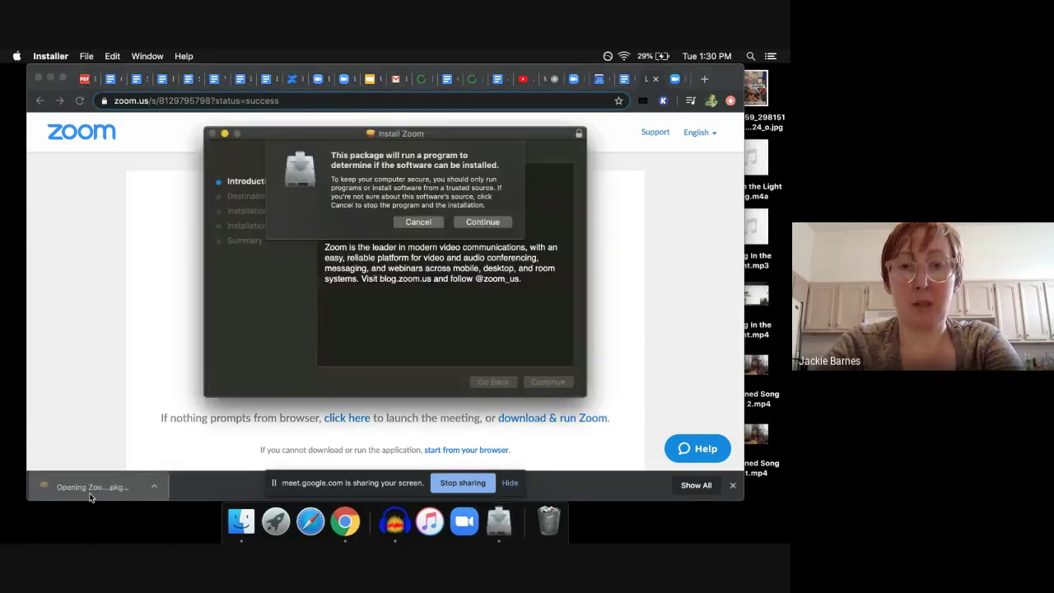
{"action": "left_click", "coordinate": [480, 224]}
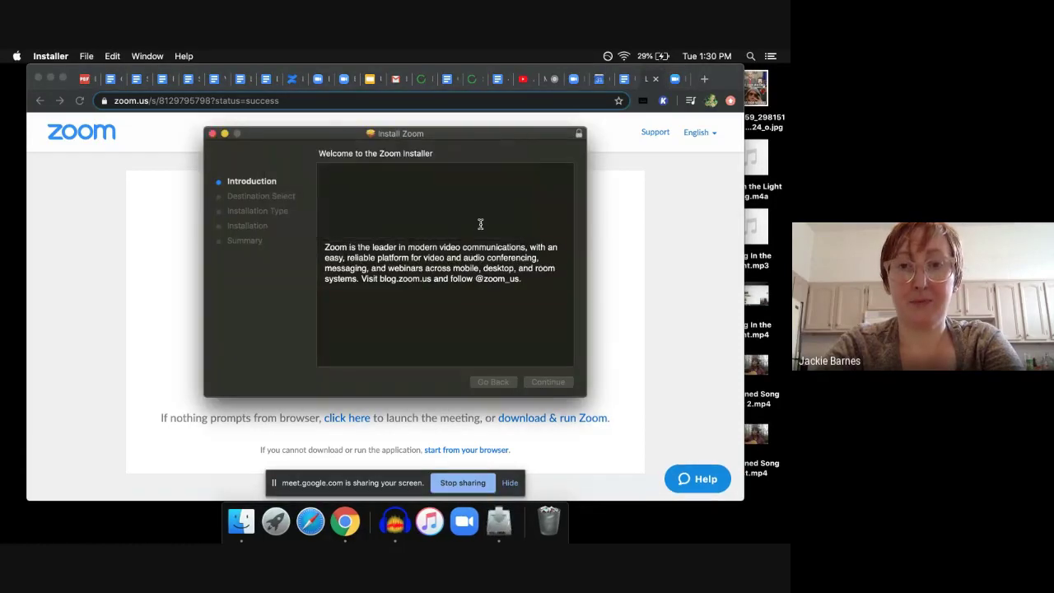
{"action": "left_click_drag", "start_coordinate": [433, 134], "coordinate": [512, 247]}
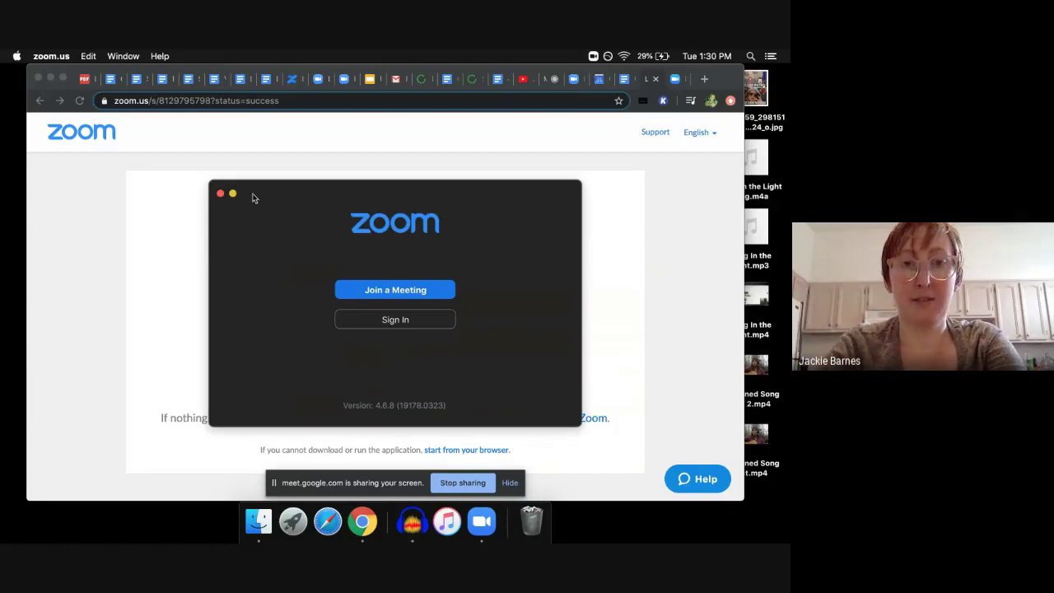
Close the Zoom start window and the meeting launch page to return to the document
{"action": "left_click", "coordinate": [220, 193]}
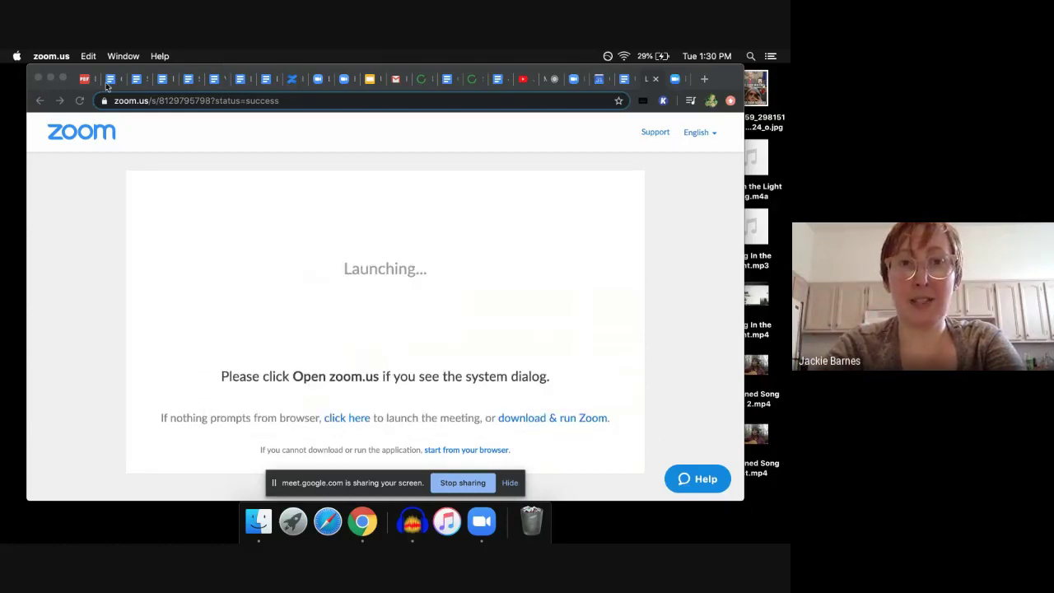
{"action": "left_click", "coordinate": [45, 104]}
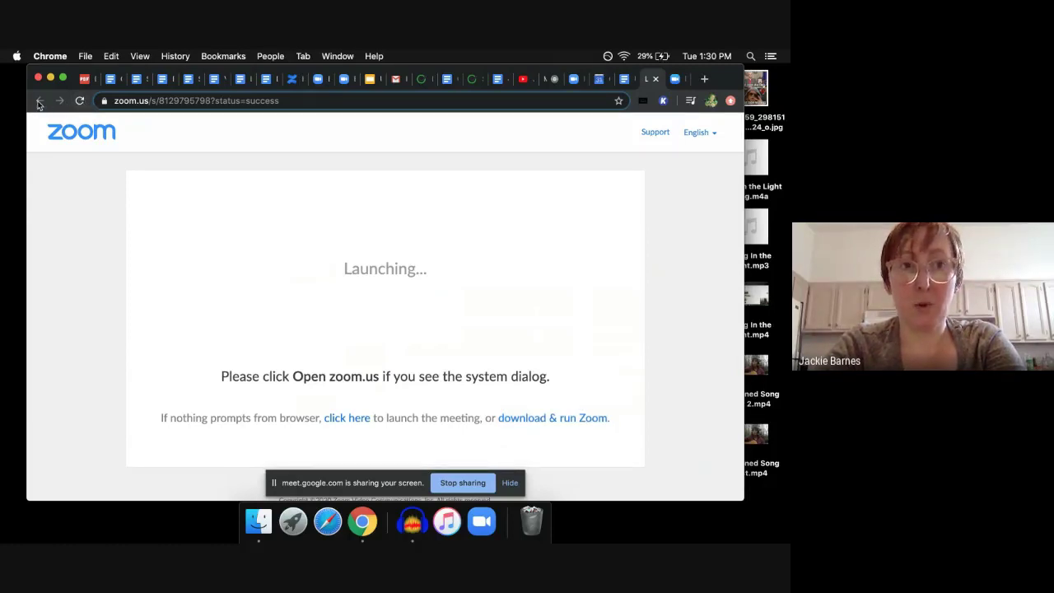
{"action": "left_click", "coordinate": [656, 78]}
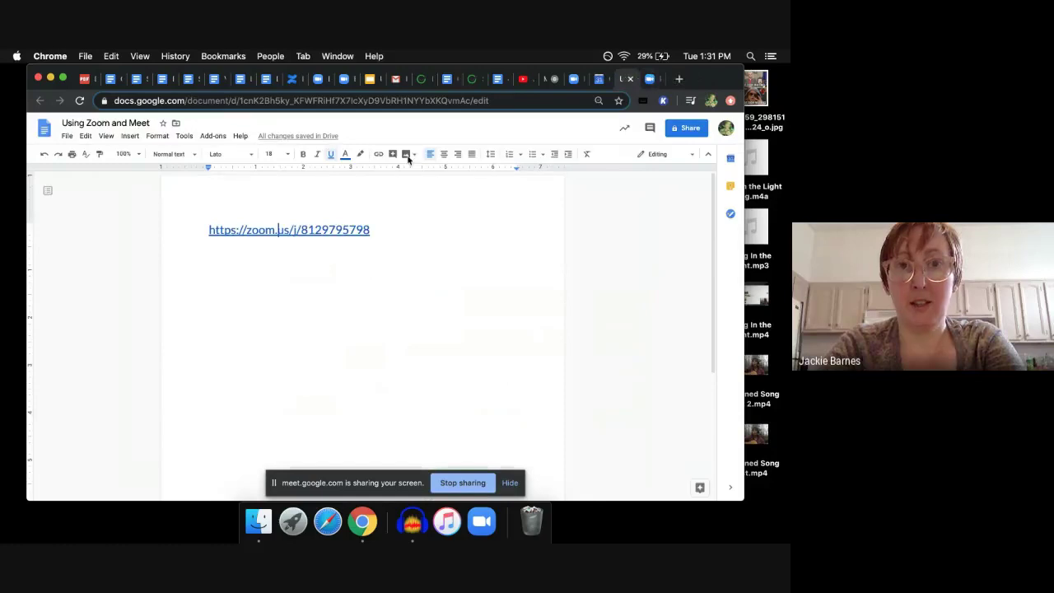
Open the meeting link in the document again and launch the meeting in the Zoom app
{"action": "left_click", "coordinate": [316, 229]}
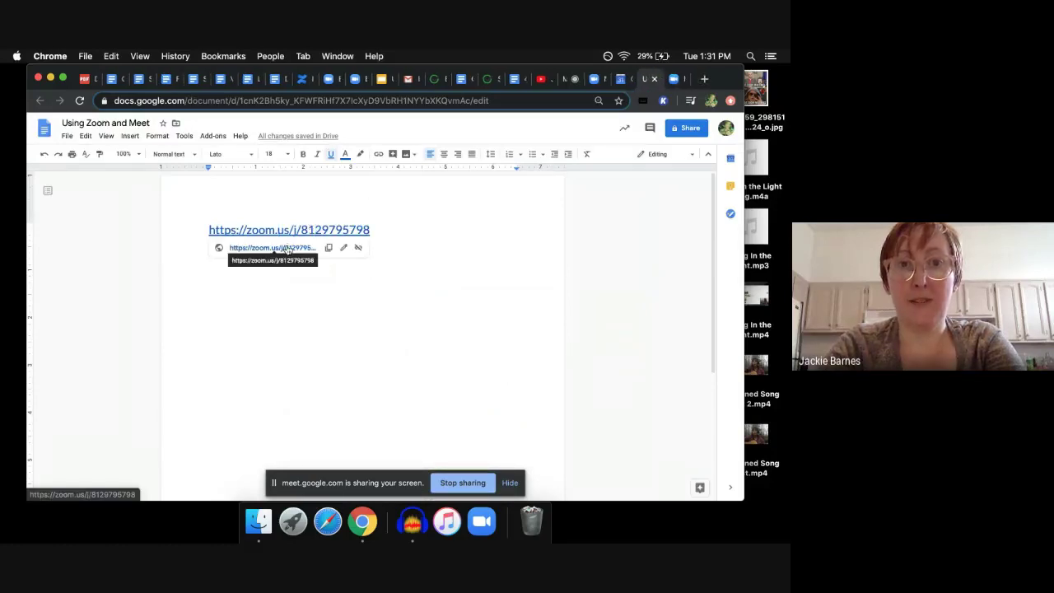
{"action": "left_click", "coordinate": [287, 246]}
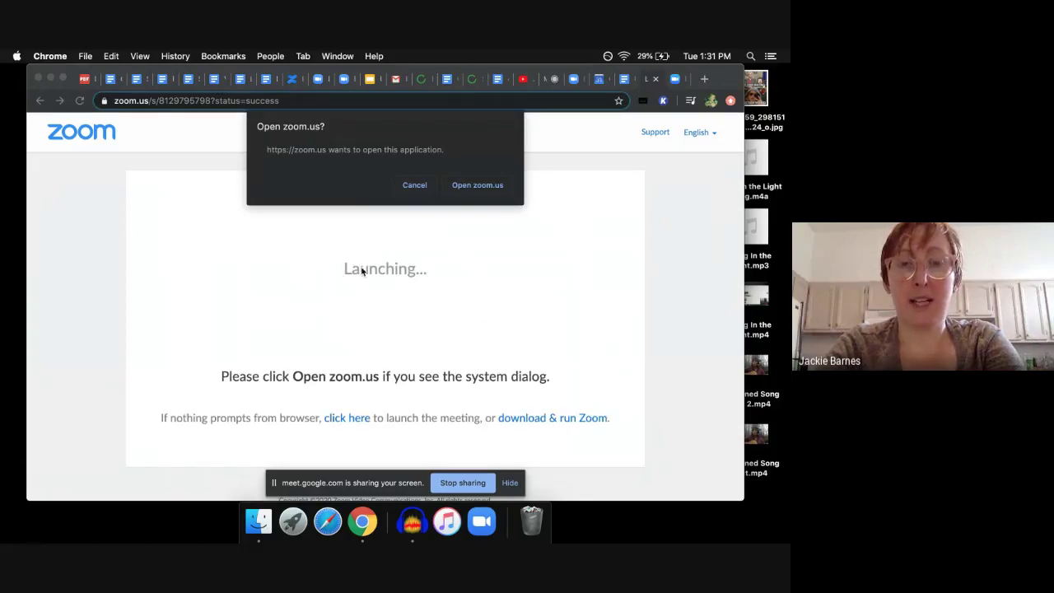
{"action": "left_click", "coordinate": [477, 185]}
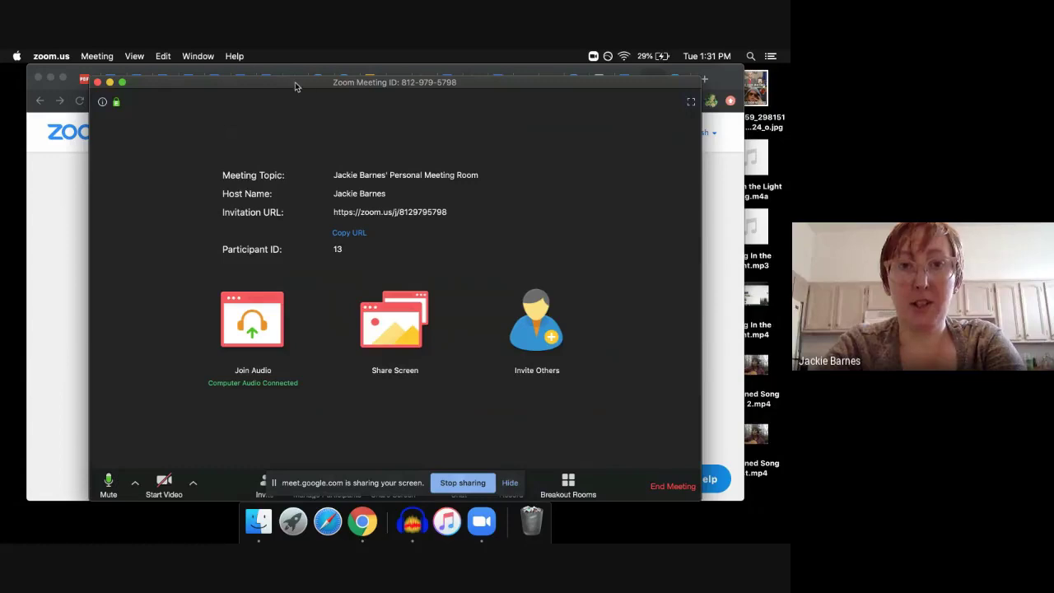
Move the meeting window aside and close the Zoom start window behind it
{"action": "left_click_drag", "start_coordinate": [295, 82], "coordinate": [641, 82]}
{"action": "left_click_drag", "start_coordinate": [307, 187], "coordinate": [179, 190]}
{"action": "left_click_drag", "start_coordinate": [666, 83], "coordinate": [377, 66]}
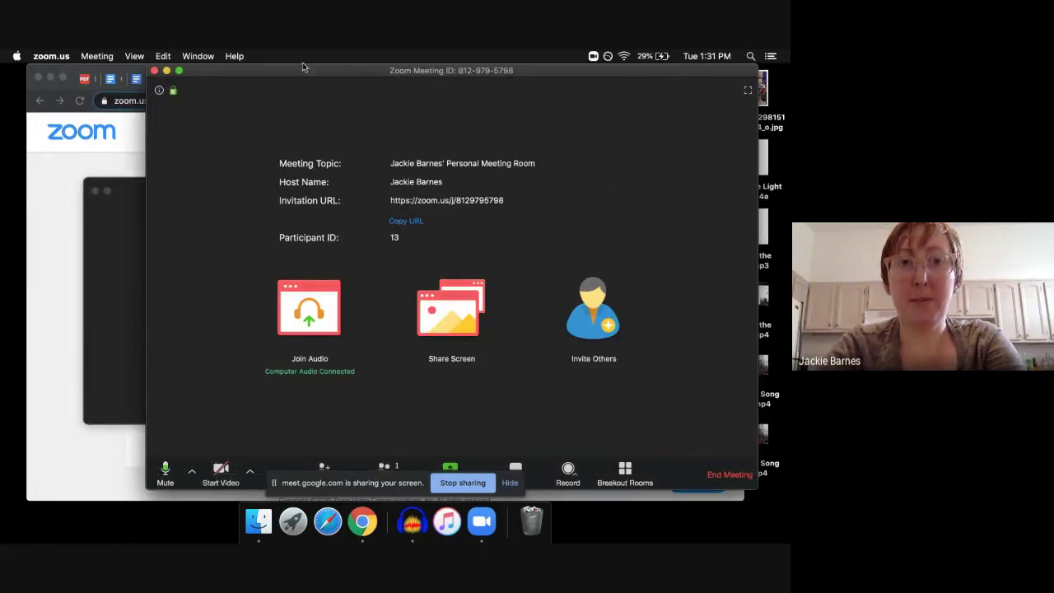
{"action": "left_click_drag", "start_coordinate": [305, 70], "coordinate": [516, 73]}
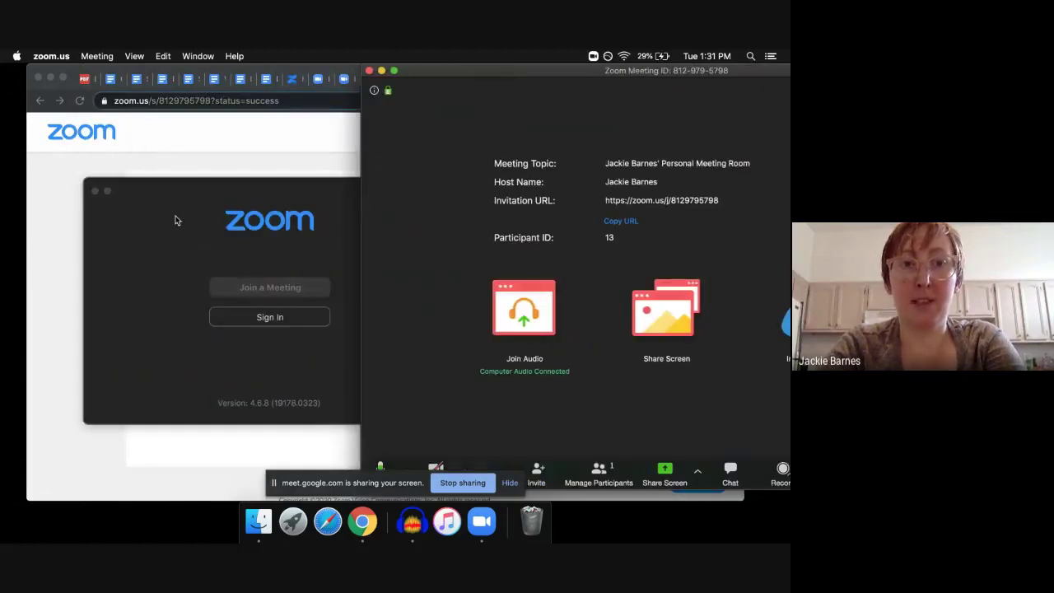
{"action": "left_click", "coordinate": [96, 190]}
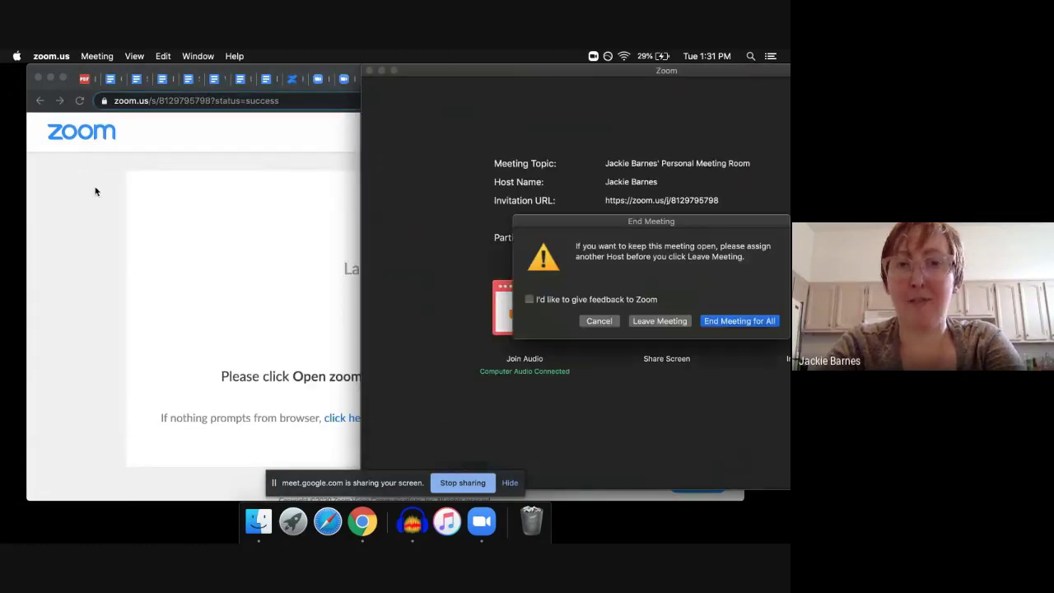
Bring the meeting window and the End Meeting dialog back into view and cancel ending the meeting
{"action": "left_click_drag", "start_coordinate": [538, 73], "coordinate": [283, 65]}
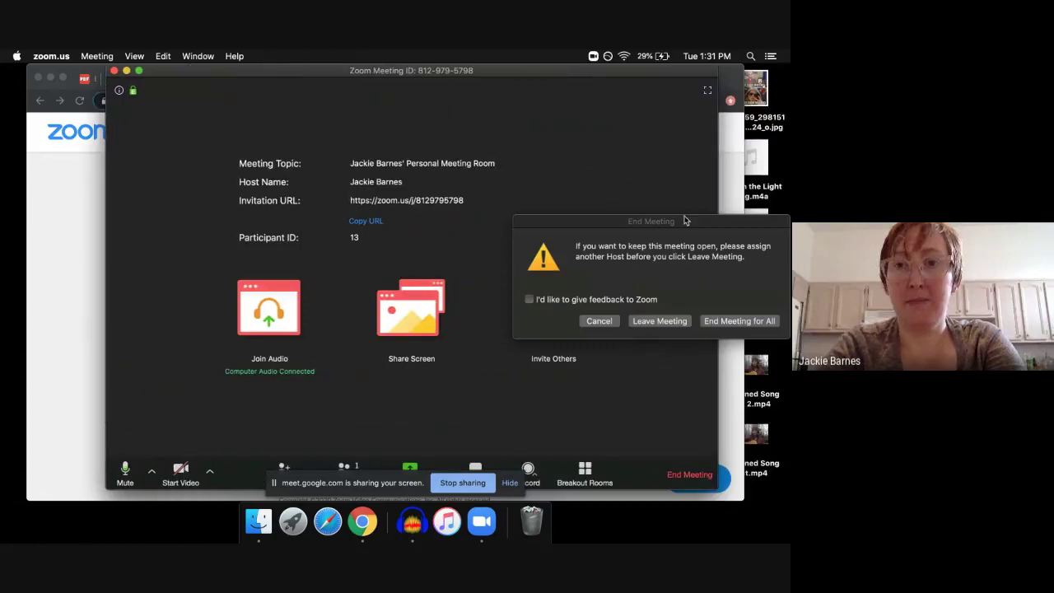
{"action": "left_click_drag", "start_coordinate": [687, 220], "coordinate": [548, 220]}
{"action": "left_click", "coordinate": [467, 321]}
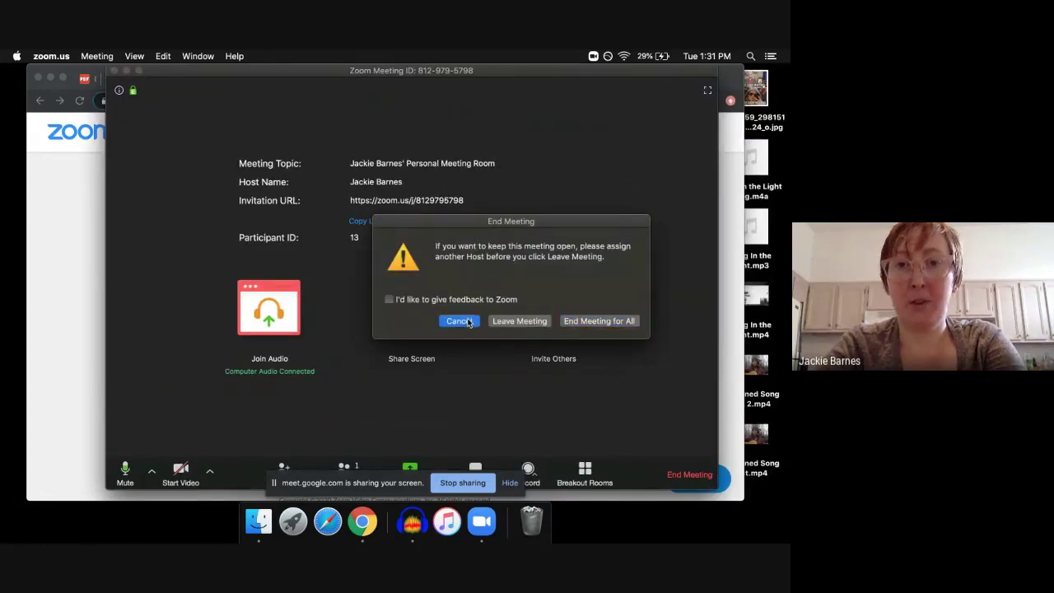
Hide the screen-sharing notice and rearrange the browser and meeting windows so the meeting controls are unobstructed
{"action": "left_click_drag", "start_coordinate": [520, 73], "coordinate": [541, 73]}
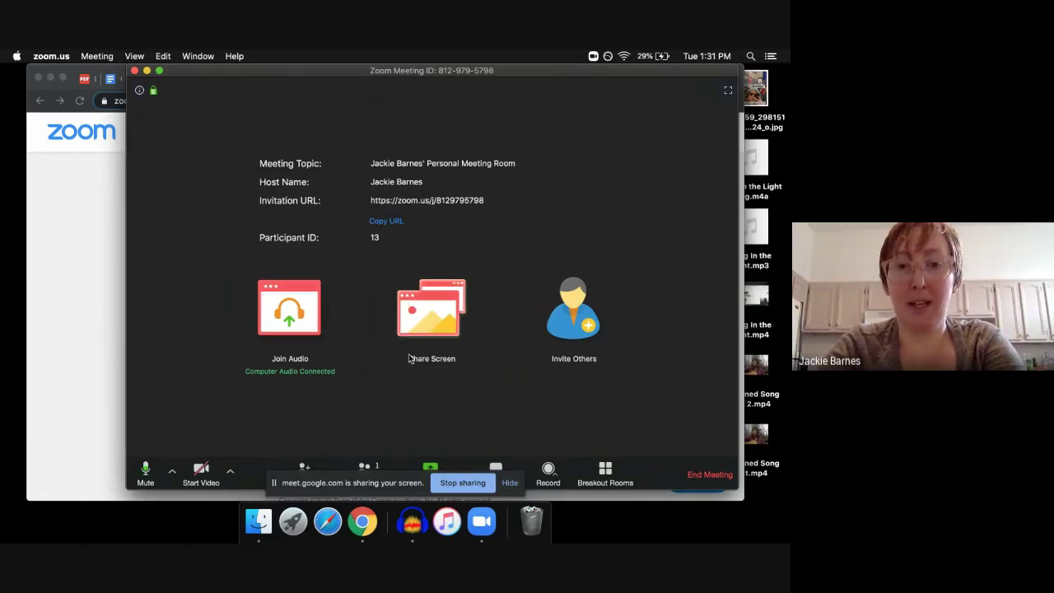
{"action": "left_click", "coordinate": [510, 483]}
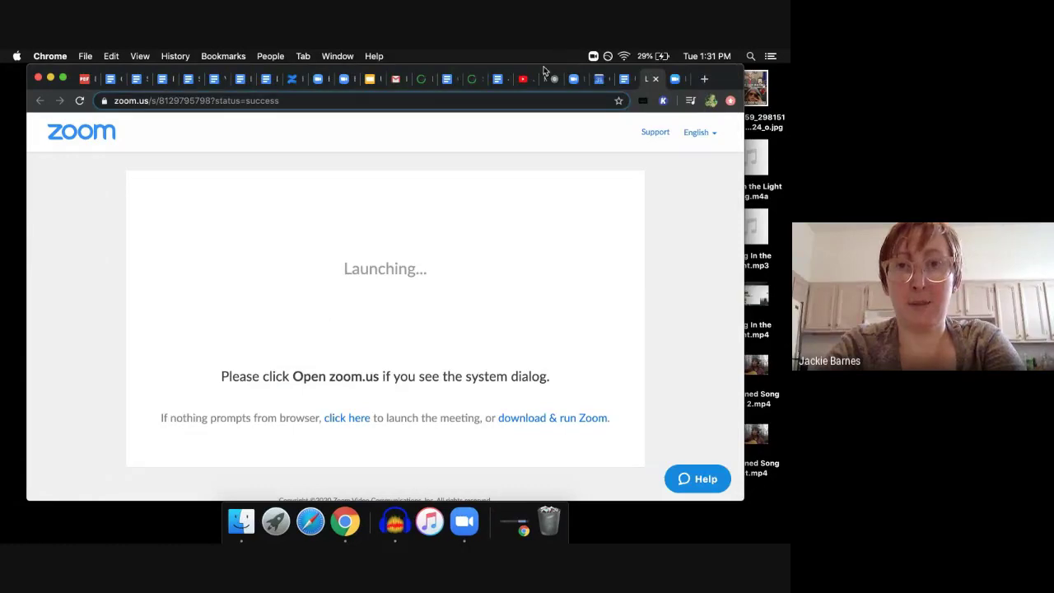
{"action": "left_click_drag", "start_coordinate": [543, 72], "coordinate": [514, 284]}
{"action": "left_click", "coordinate": [520, 238]}
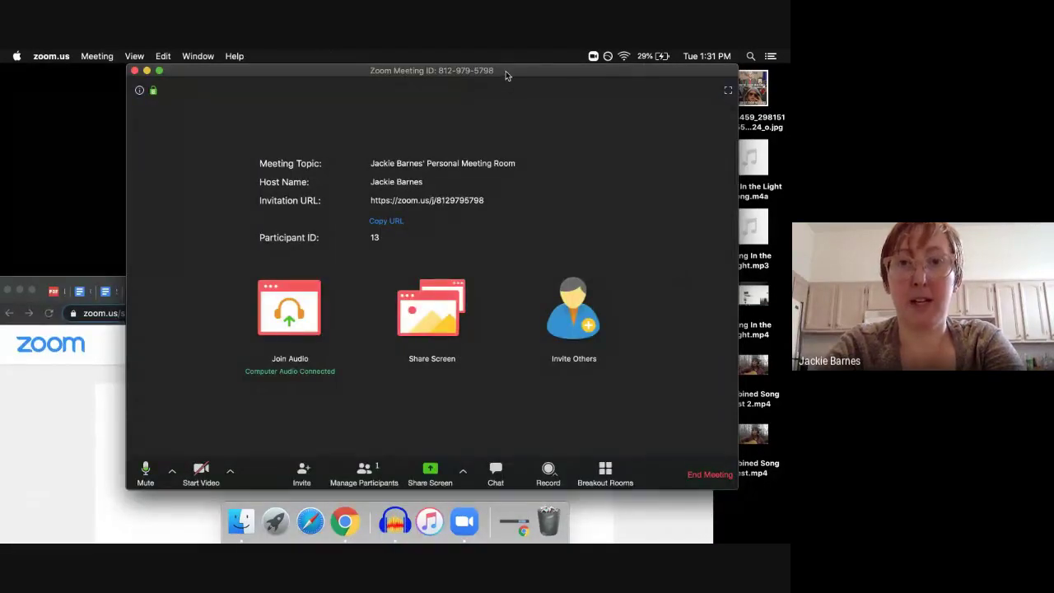
{"action": "left_click_drag", "start_coordinate": [506, 71], "coordinate": [472, 73]}
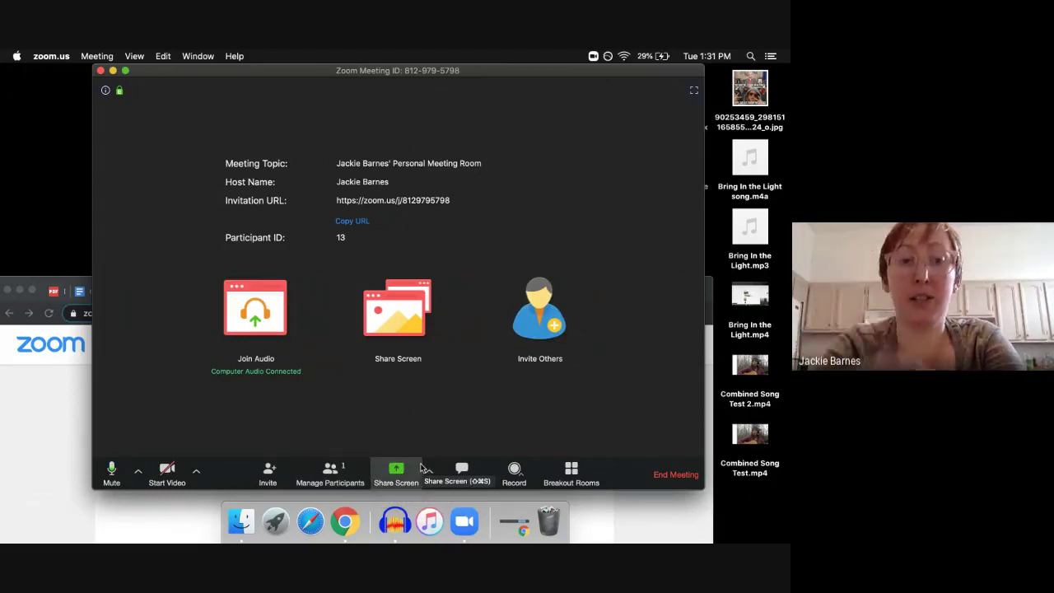
Start the camera video in the meeting and stop it again
{"action": "left_click", "coordinate": [167, 476]}
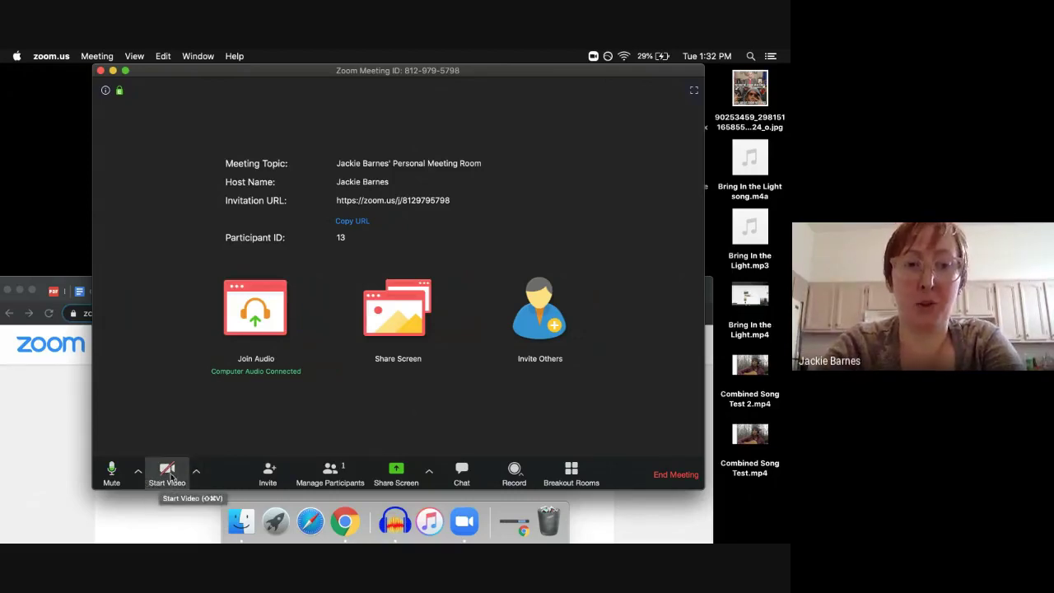
{"action": "left_click", "coordinate": [167, 472]}
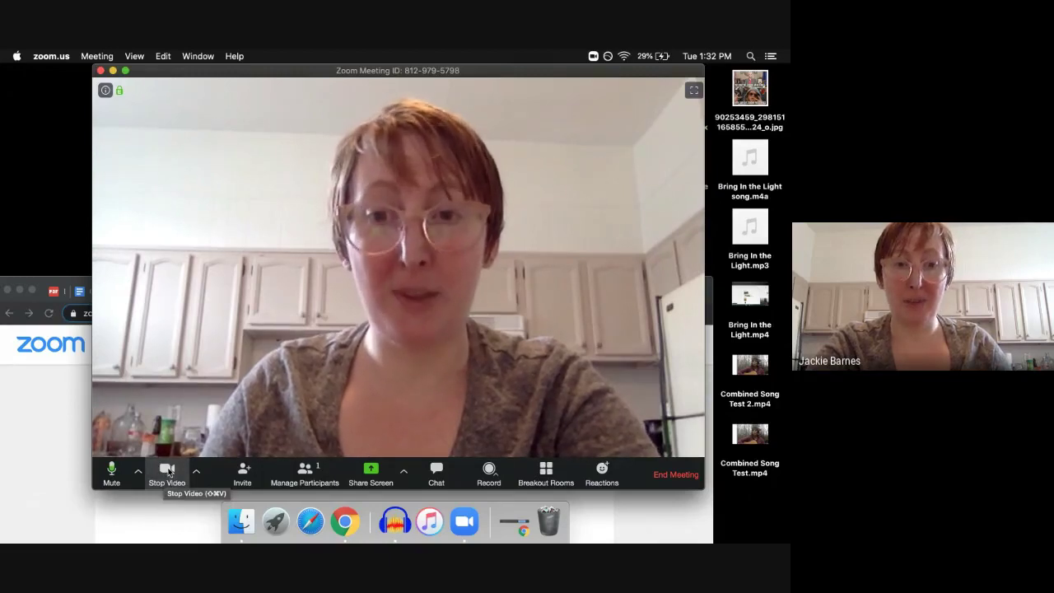
{"action": "left_click", "coordinate": [167, 471]}
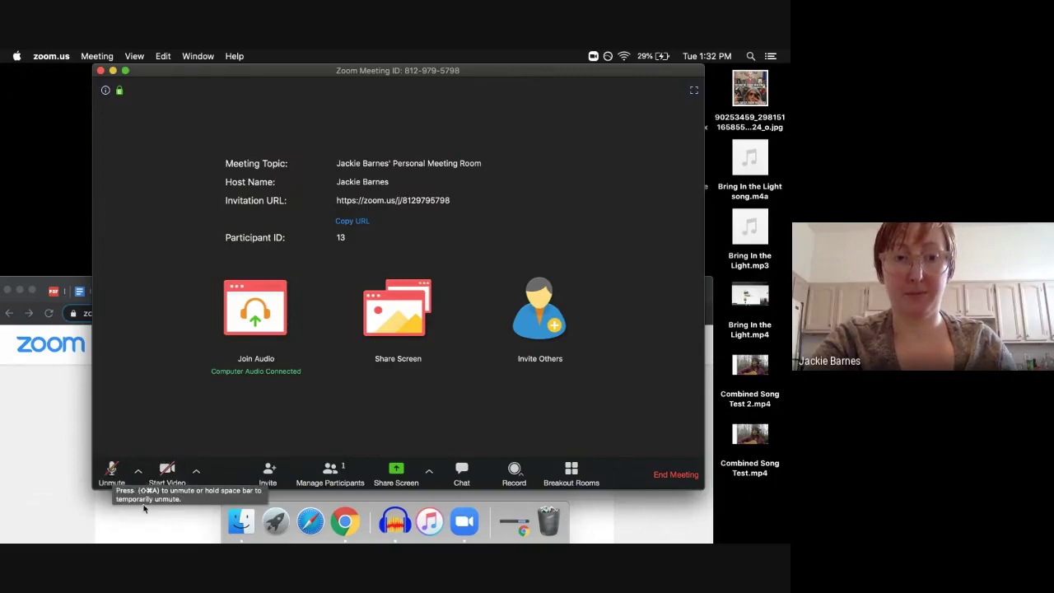
Unmute the microphone and start the camera video
{"action": "left_click", "coordinate": [113, 470]}
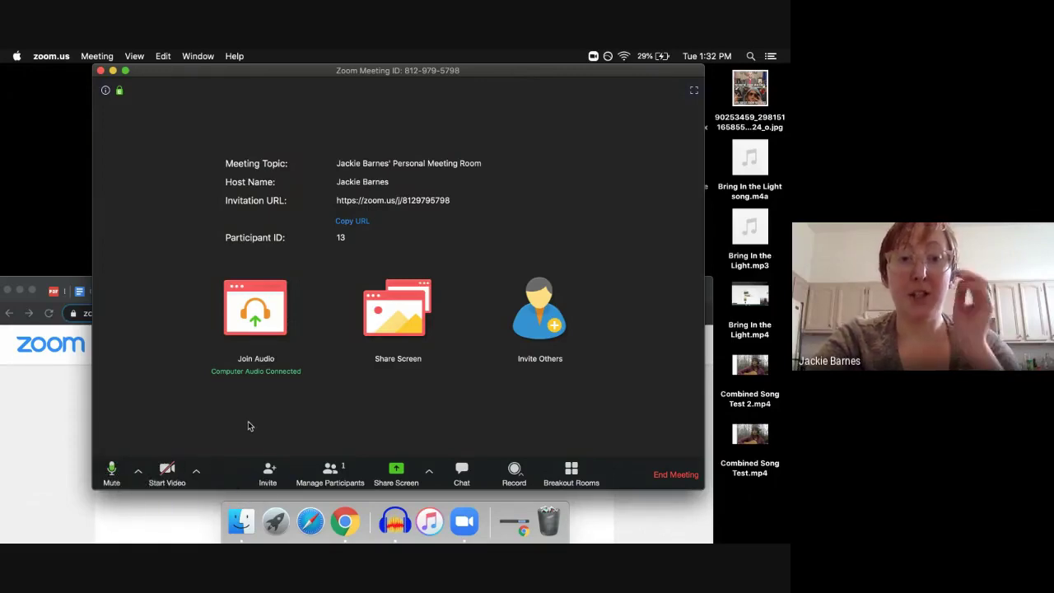
{"action": "left_click", "coordinate": [167, 471]}
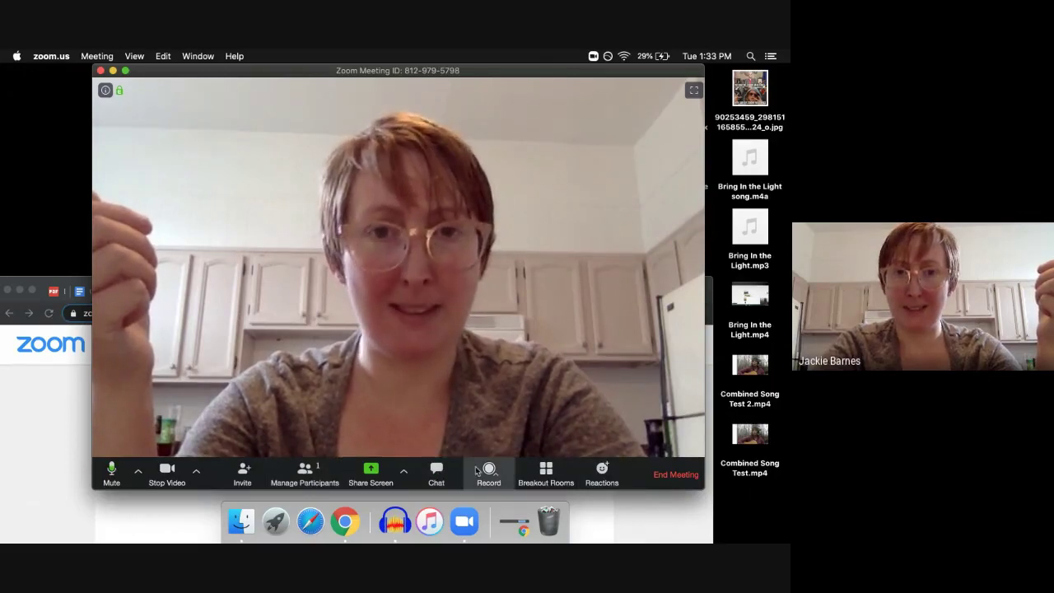
Open the meeting chat and send "What time does this end?" to everyone
{"action": "left_click", "coordinate": [444, 474]}
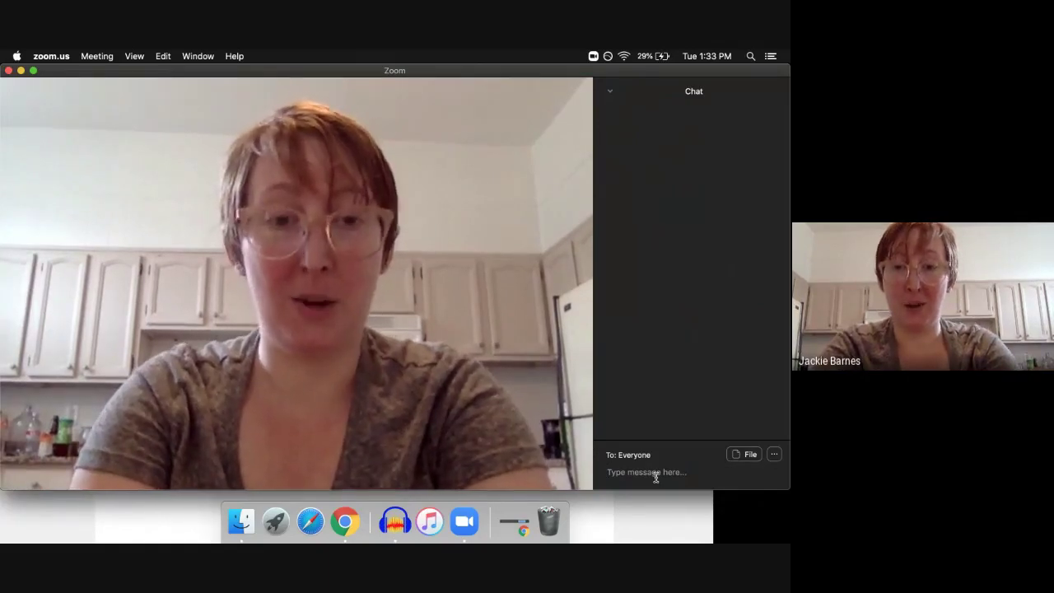
{"action": "type", "text": "at Tim "}
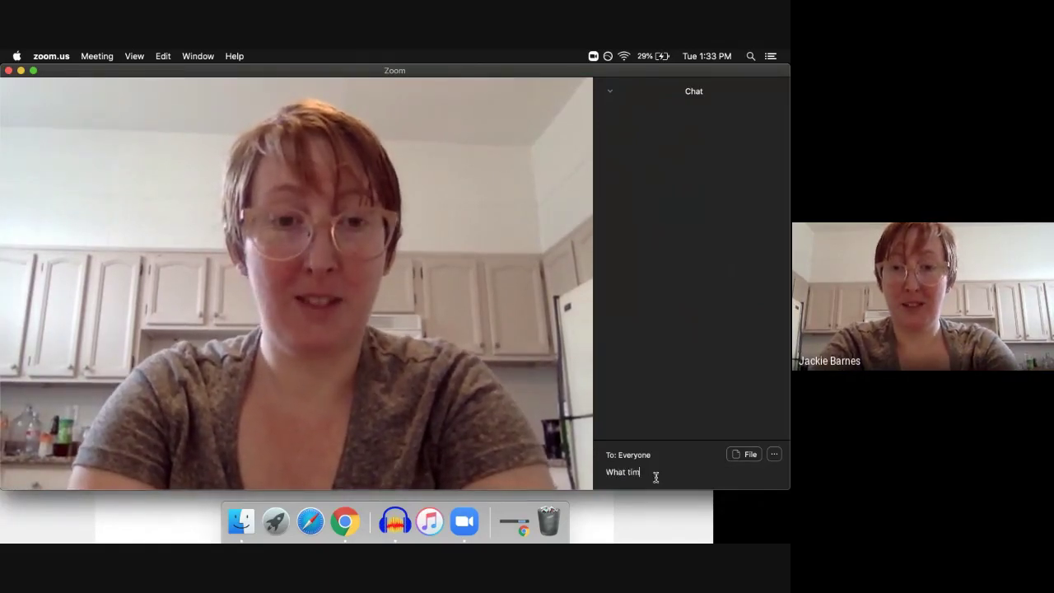
{"action": "type", "text": "ime does this end?"}
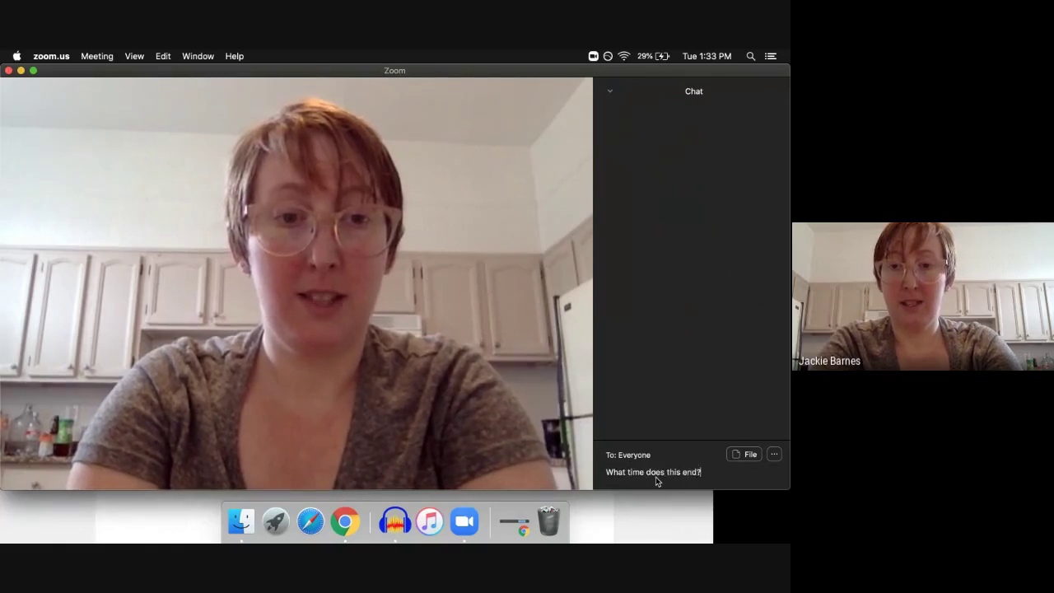
{"action": "key", "text": "Return"}
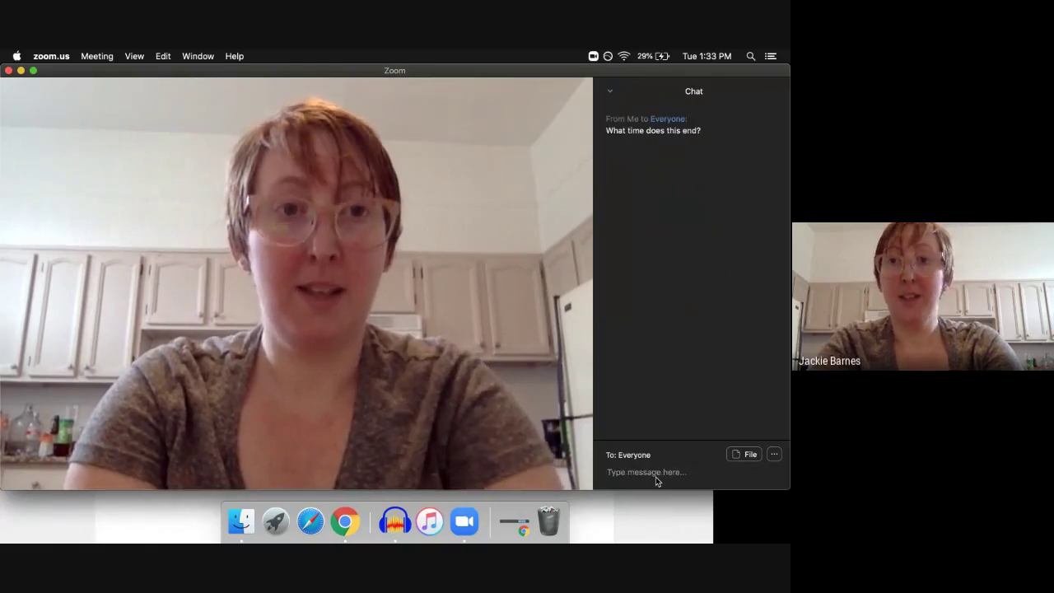
Show the meeting's participants list together with the chat
{"action": "mouse_move", "coordinate": [481, 72]}
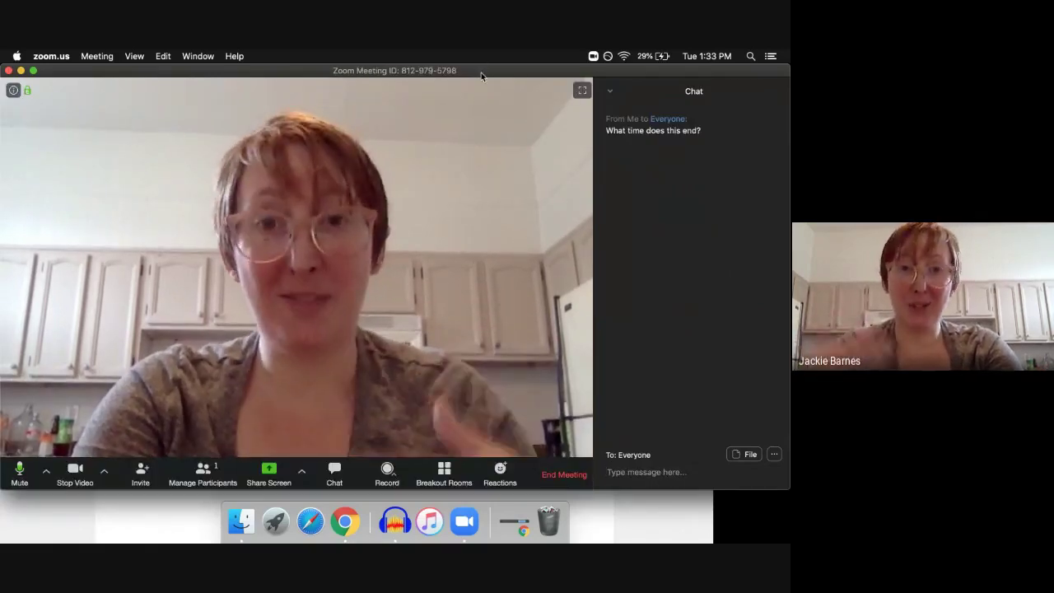
{"action": "mouse_move", "coordinate": [748, 215]}
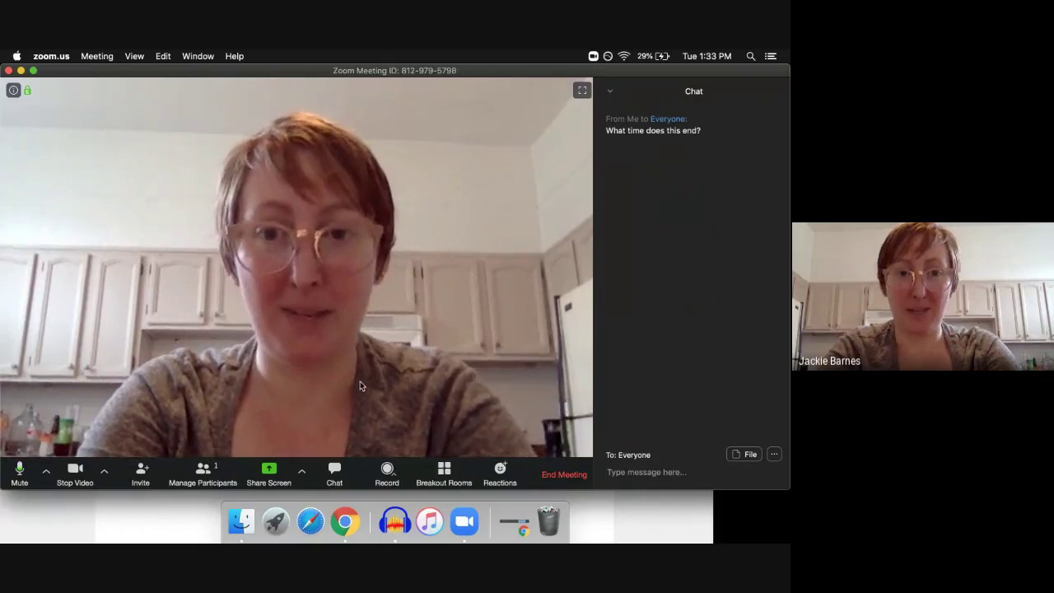
{"action": "left_click", "coordinate": [200, 474]}
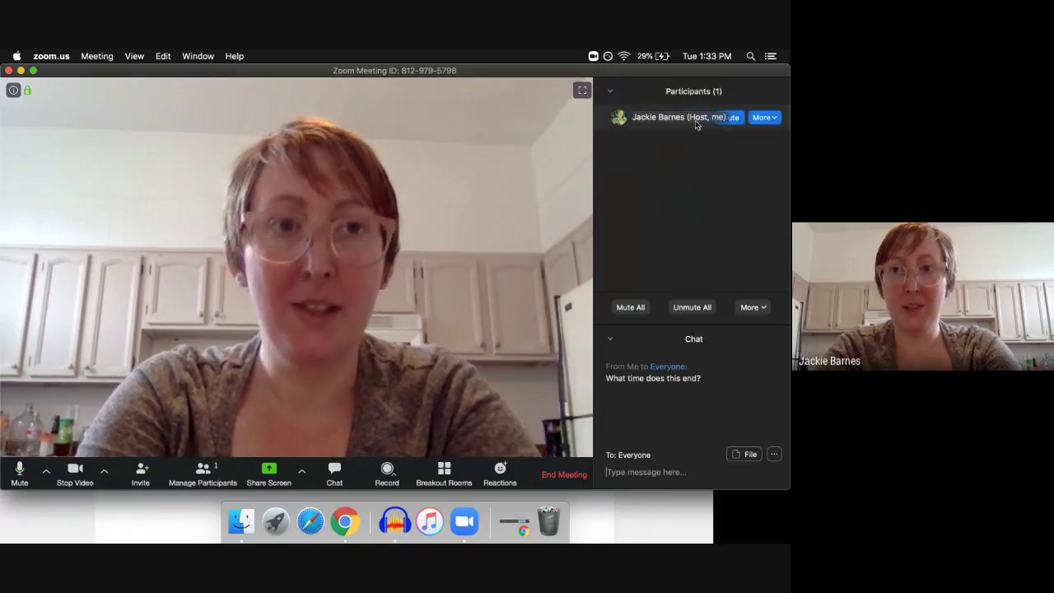
{"action": "mouse_move", "coordinate": [687, 122]}
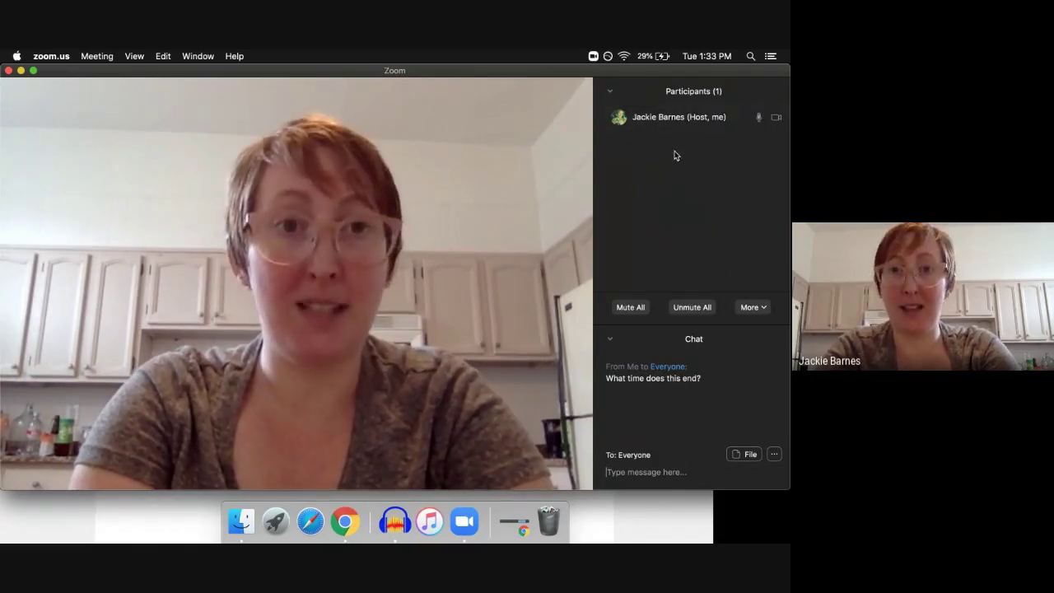
{"action": "mouse_move", "coordinate": [759, 119]}
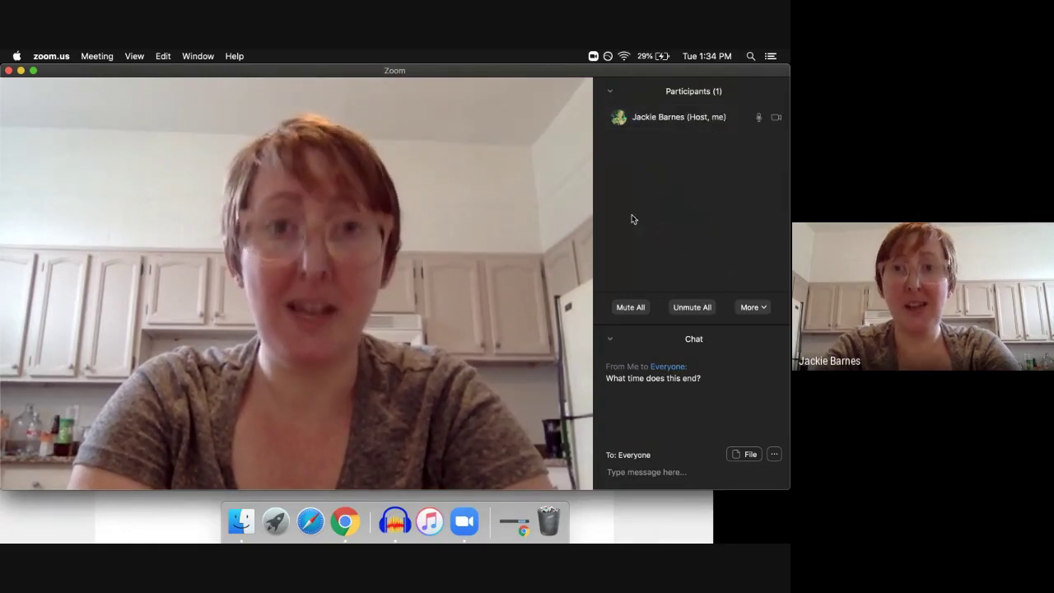
{"action": "mouse_move", "coordinate": [655, 122]}
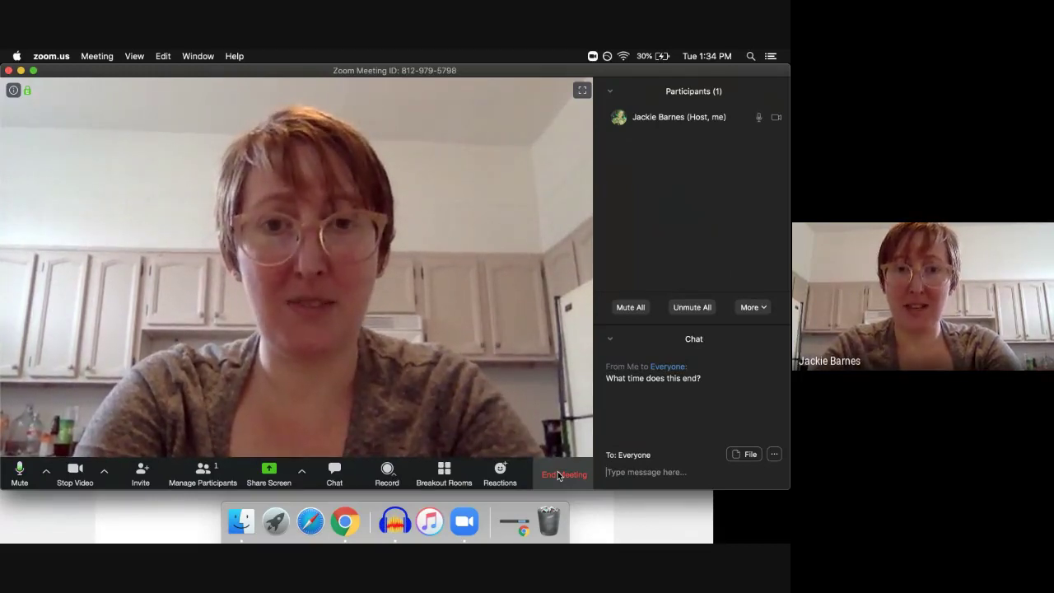
End the Zoom meeting for all participants
{"action": "left_click", "coordinate": [560, 475]}
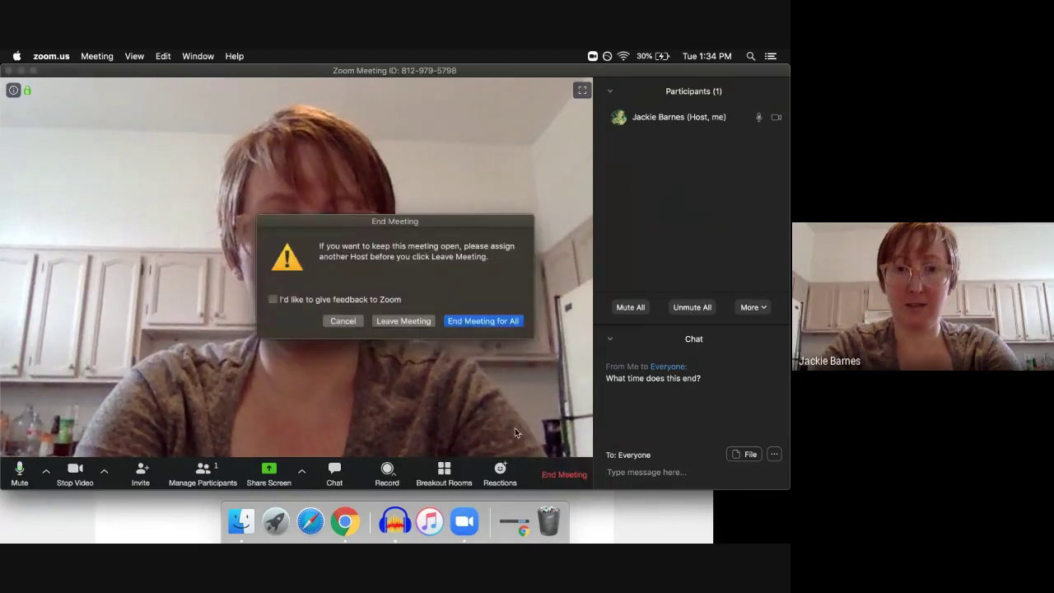
{"action": "left_click", "coordinate": [483, 321]}
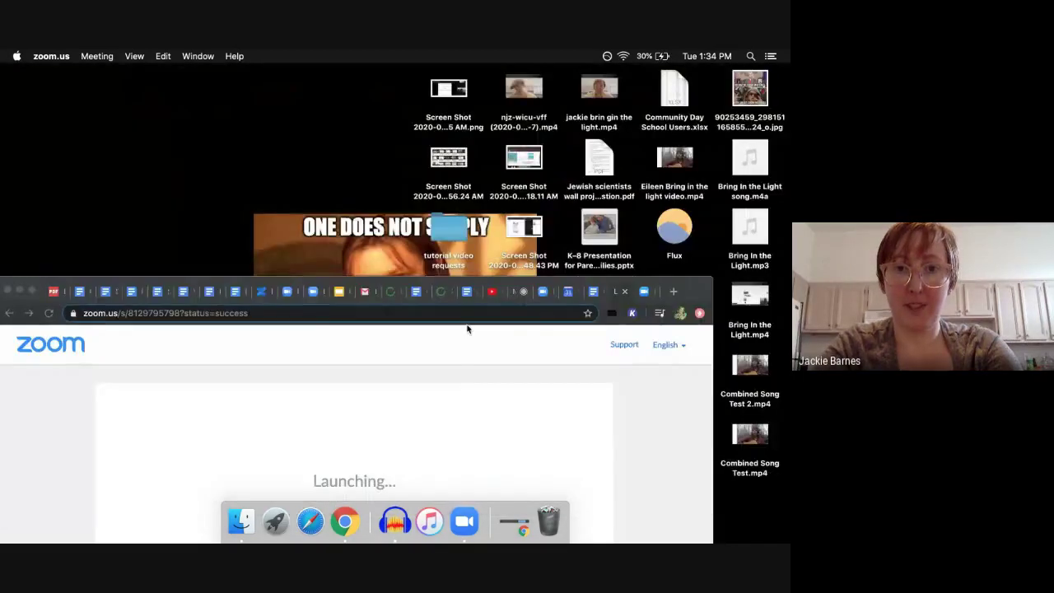
Move the Chrome browser window up so it is fully visible and switch to the Google Meet presentation page
{"action": "left_click_drag", "start_coordinate": [54, 283], "coordinate": [88, 54]}
{"action": "left_click", "coordinate": [546, 79]}
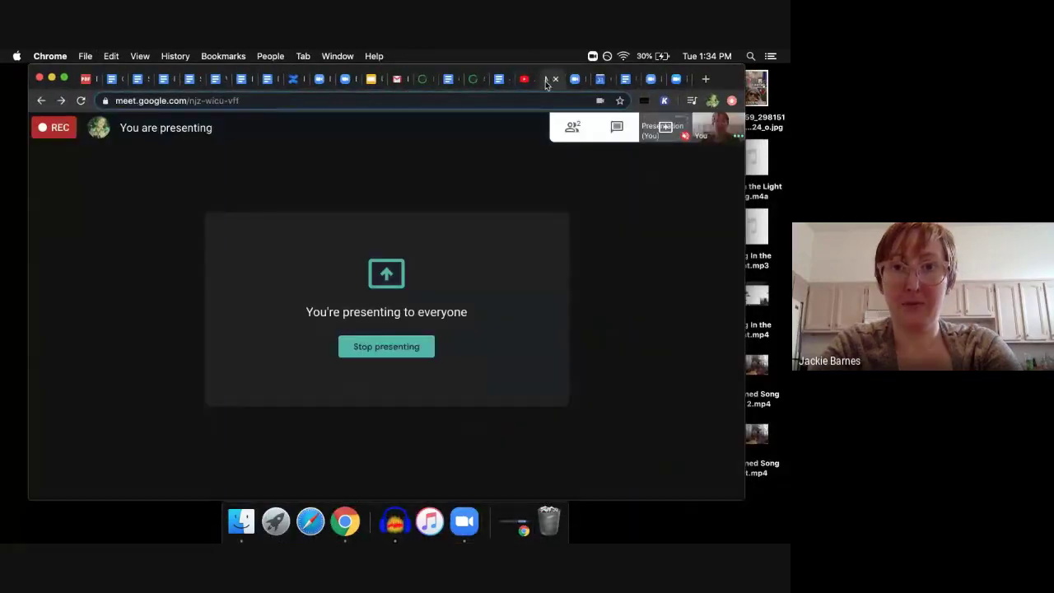